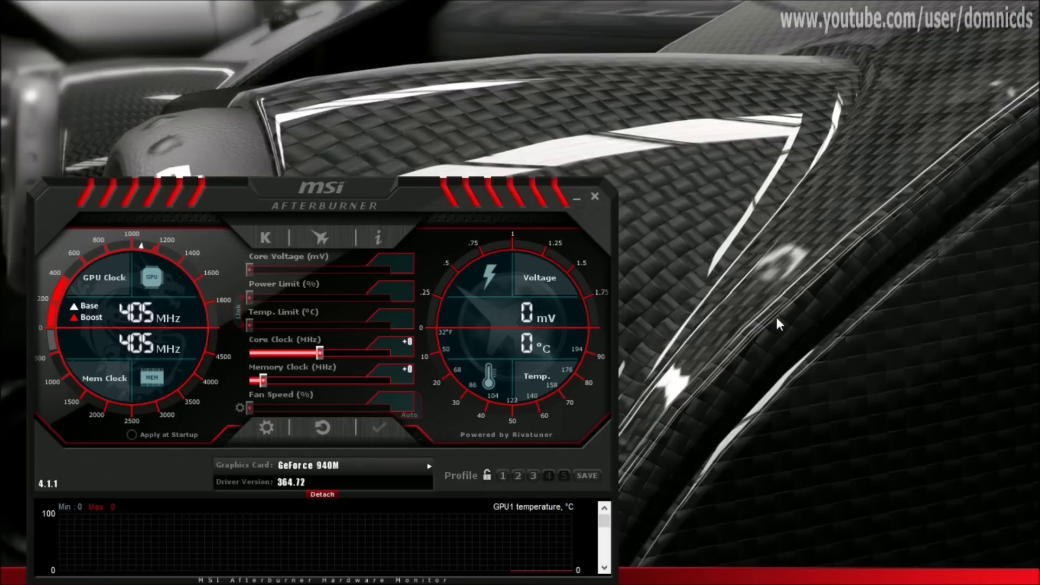
Step: Open Afterburner's properties on the General tab and move the dialog to the screen centre
click(267, 434)
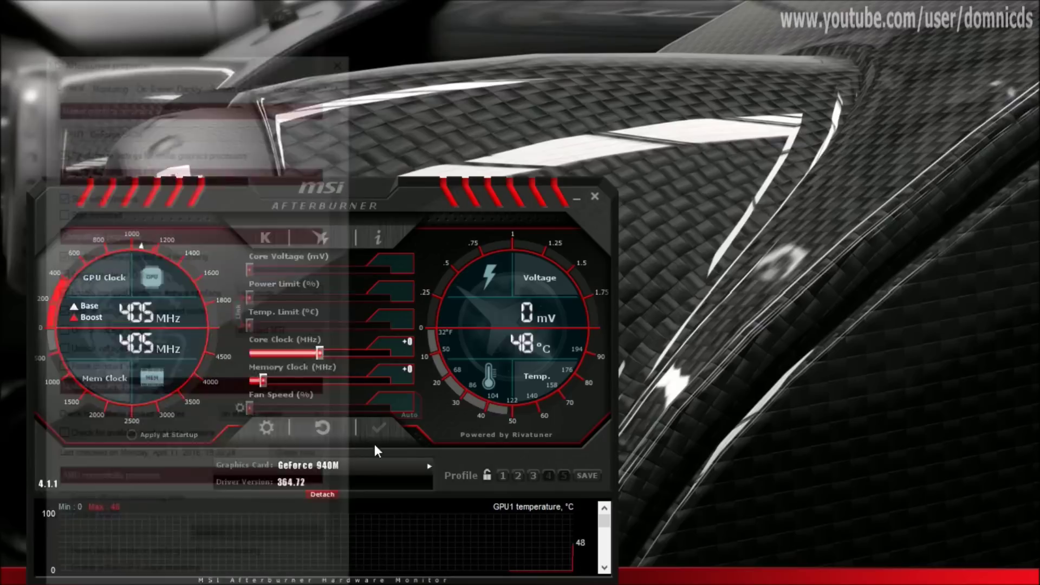
drag(241, 60, 354, 15)
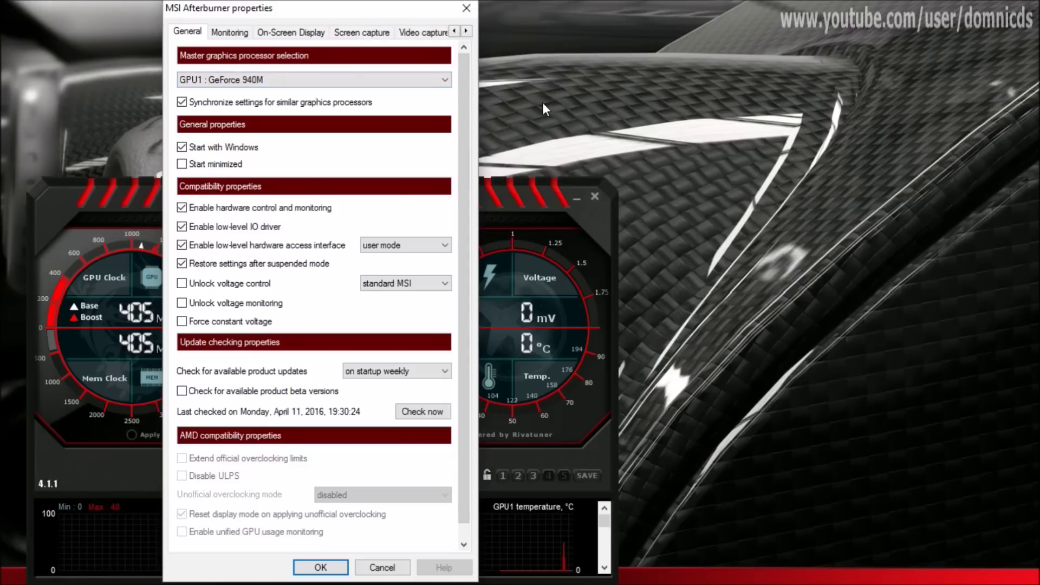
Step: Switch to the Monitoring tab and scroll down through the monitoring graph list
click(235, 34)
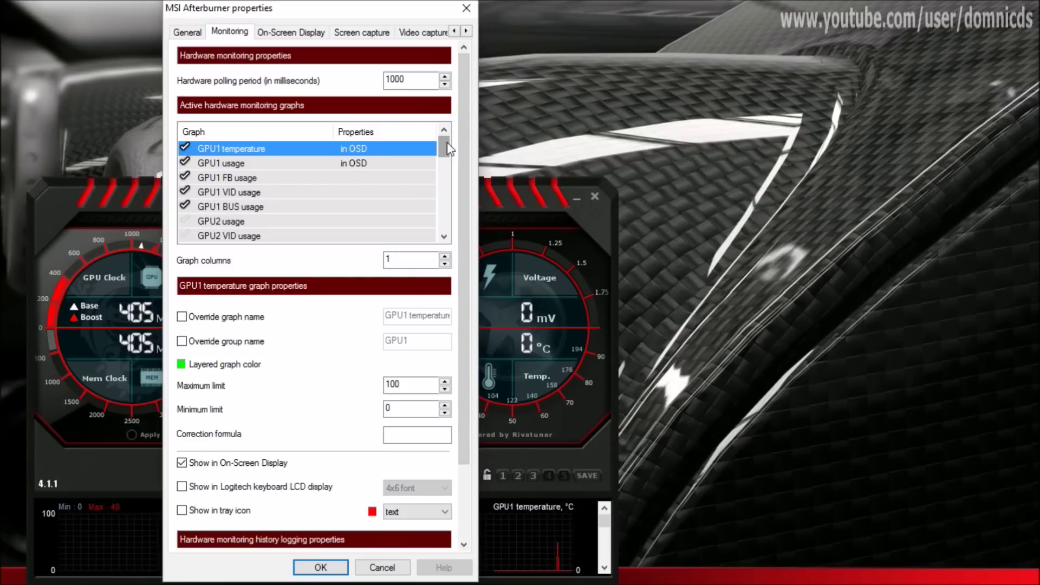
scroll(446, 151, down, 2)
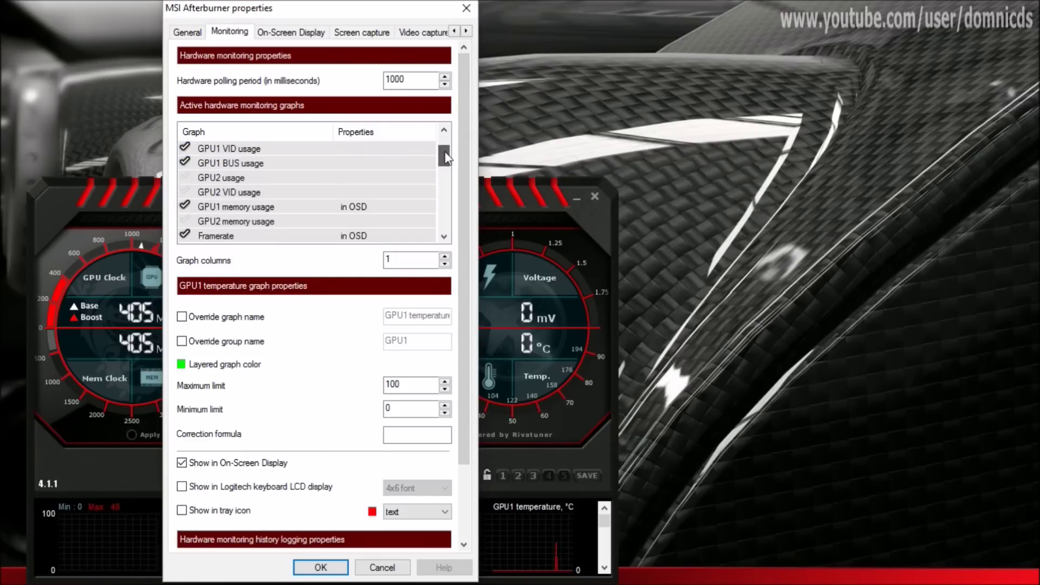
scroll(408, 185, down, 2)
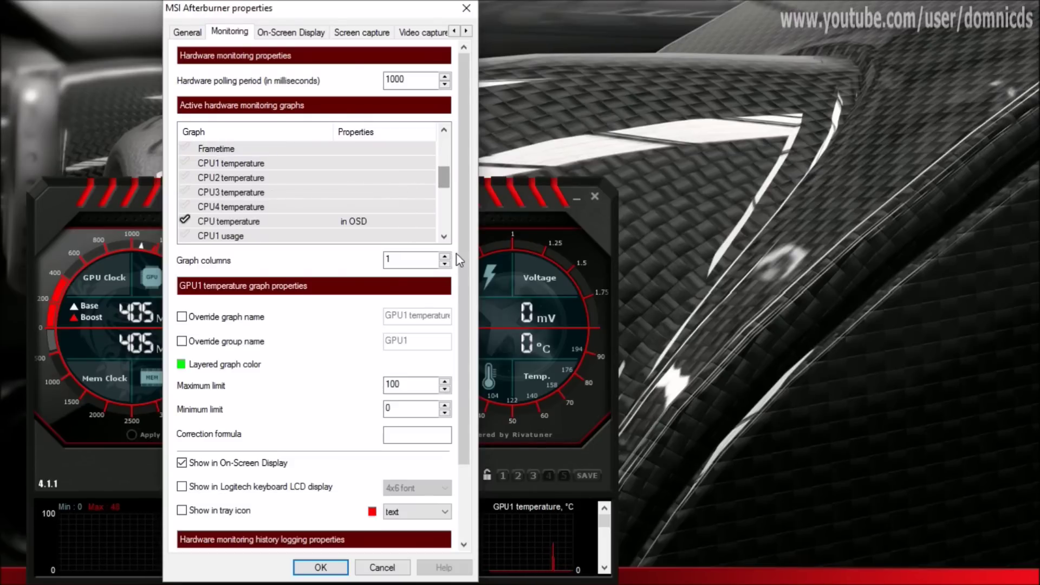
click(445, 237)
click(444, 236)
click(444, 237)
click(444, 236)
double_click(444, 237)
double_click(444, 236)
click(444, 237)
double_click(444, 236)
double_click(444, 237)
click(444, 237)
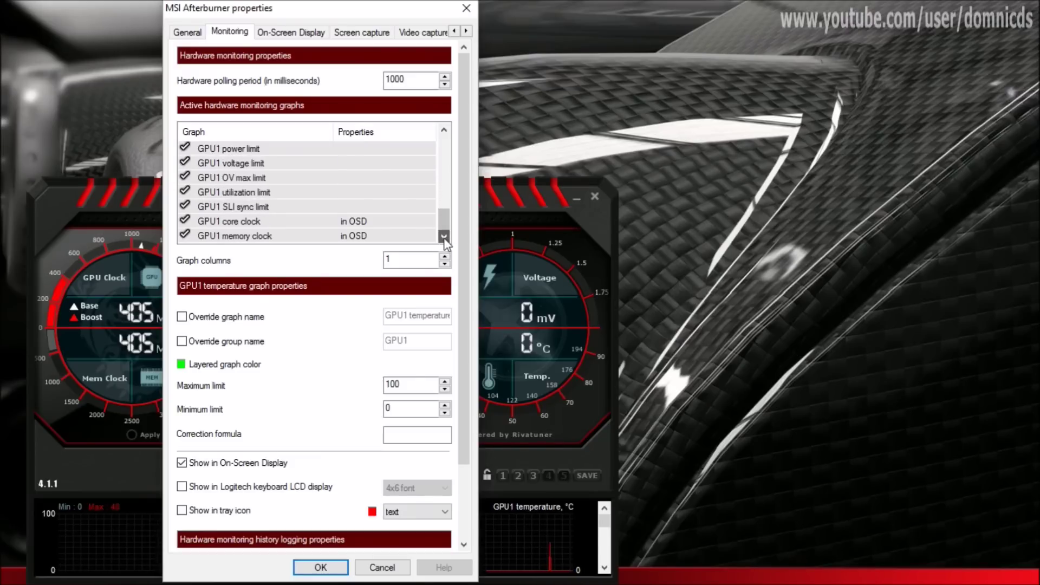
drag(444, 219, 336, 194)
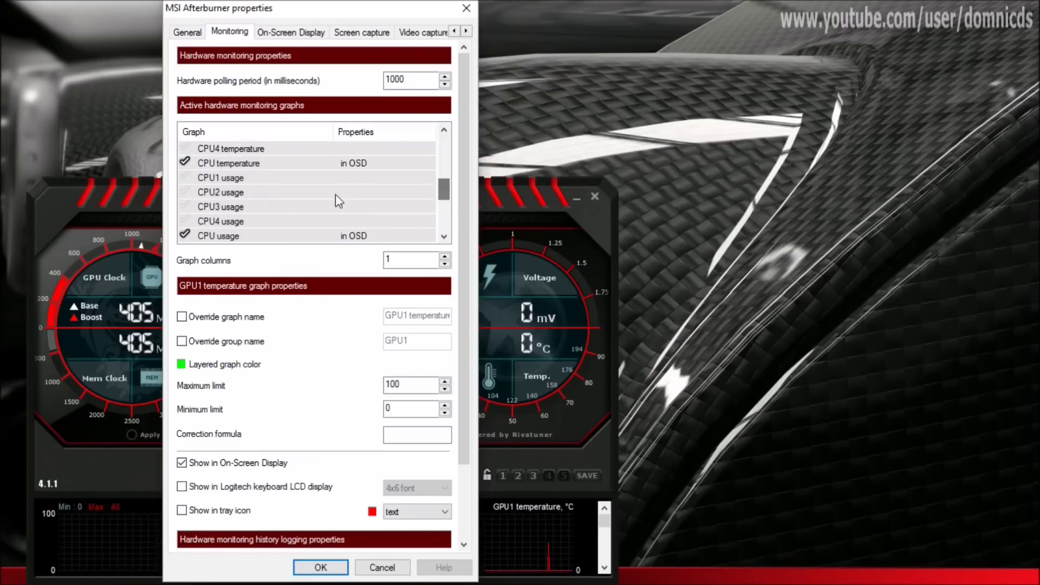
Step: Select the CPU2 usage graph, activate it, then deactivate it again
click(213, 193)
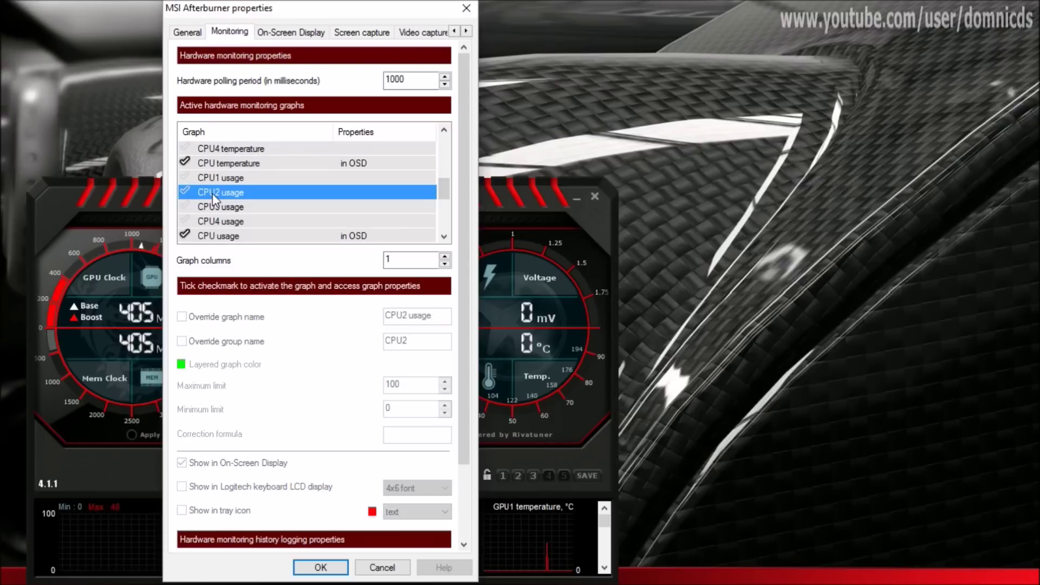
click(185, 191)
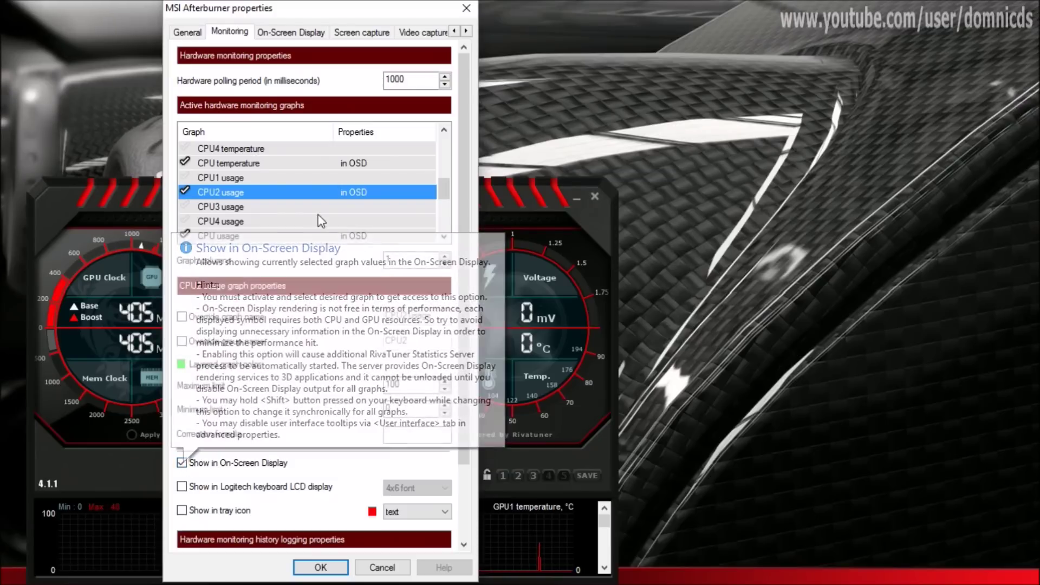
click(186, 191)
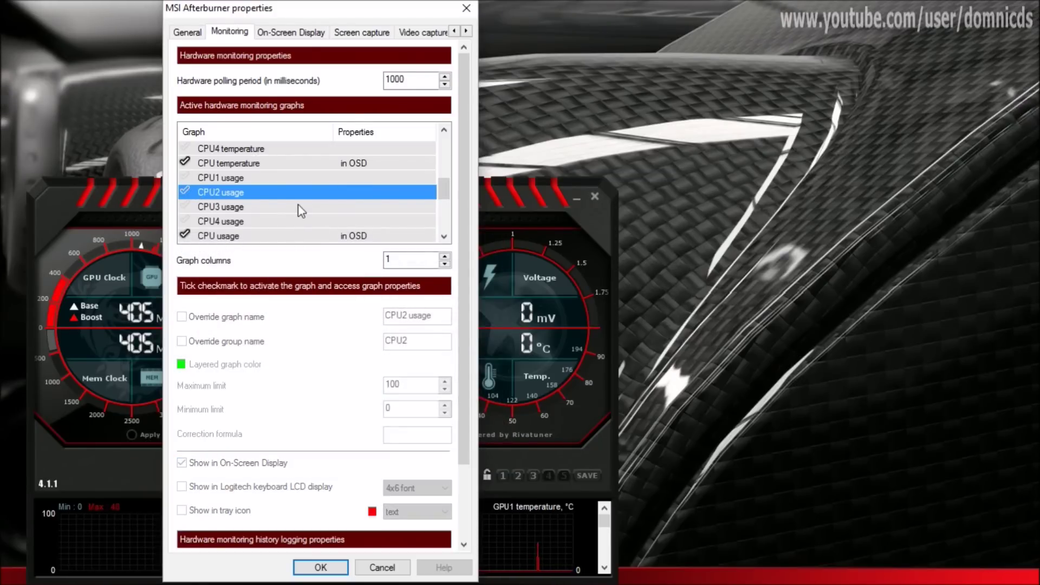
scroll(302, 211, down, 1)
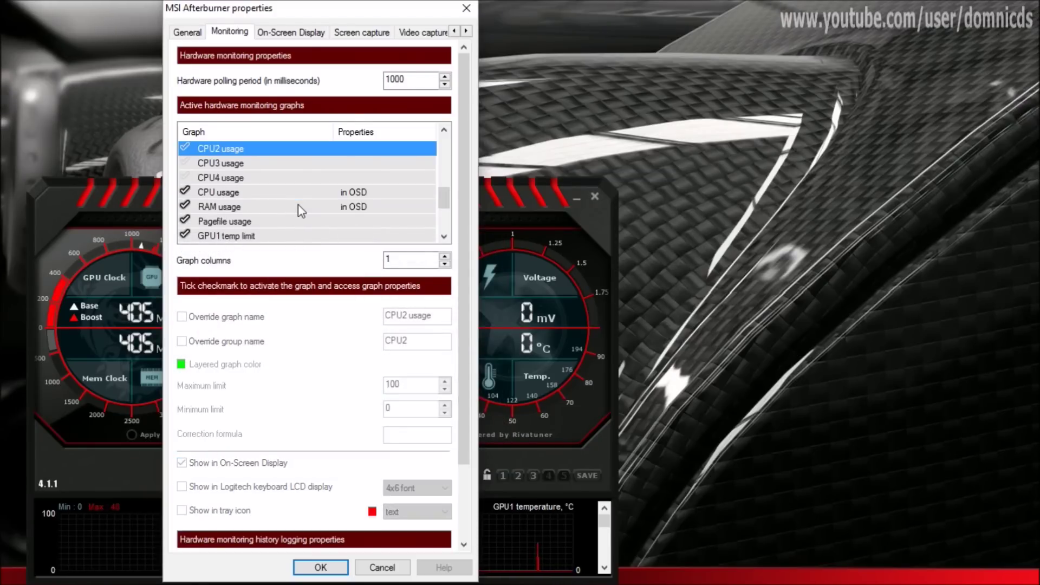
Step: Toggle GPU1 temp limit's On-Screen Display off again and untick the GPU1 temp limit graph
click(218, 237)
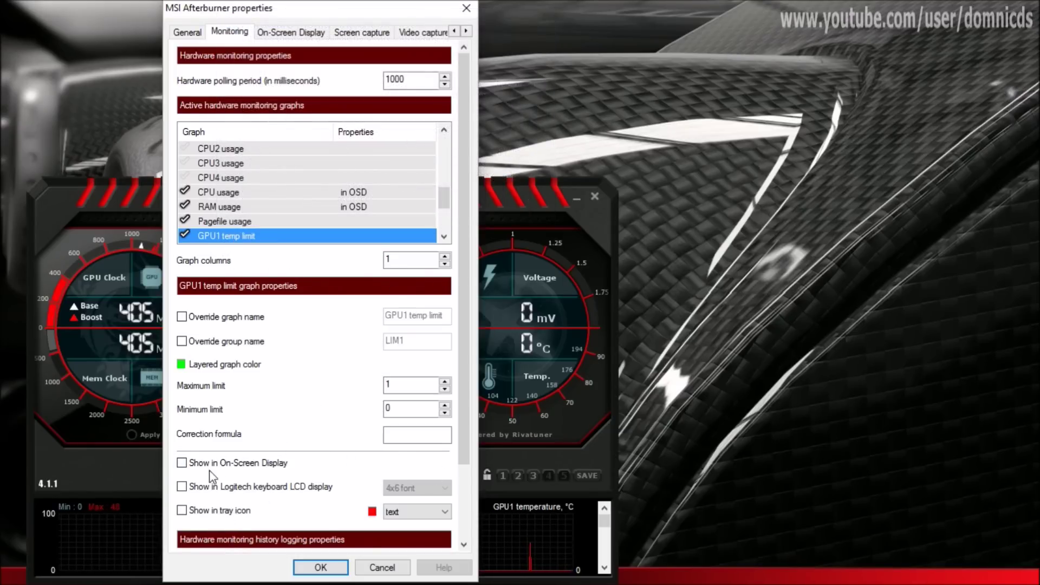
click(183, 464)
click(182, 463)
click(185, 234)
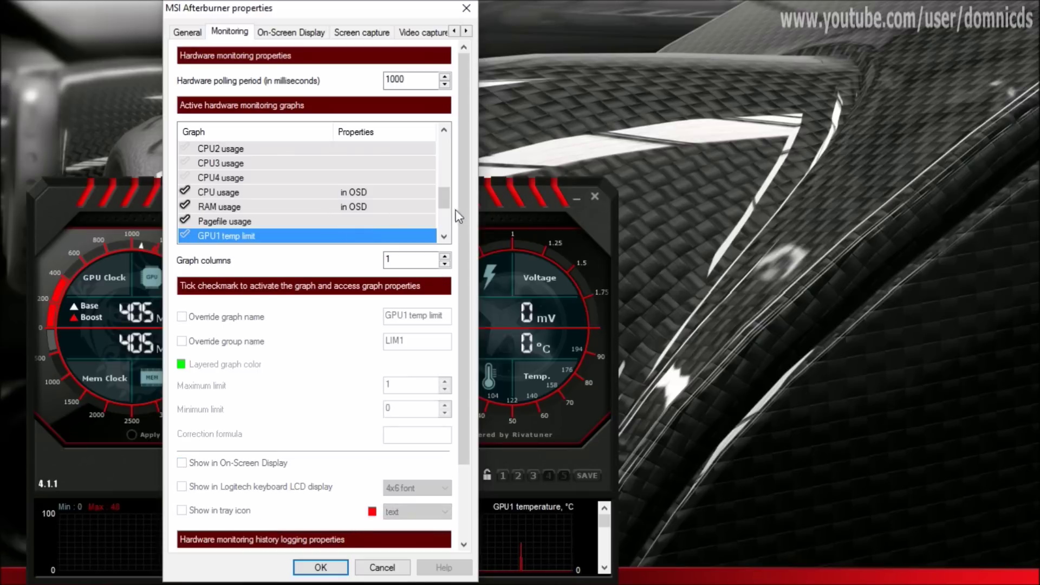
drag(442, 204, 444, 229)
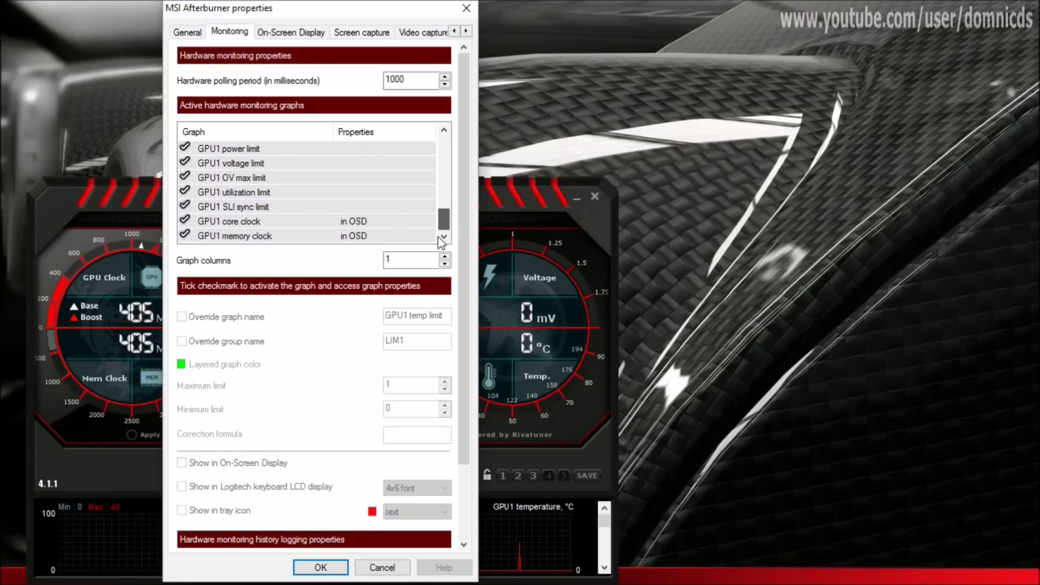
drag(443, 225, 457, 145)
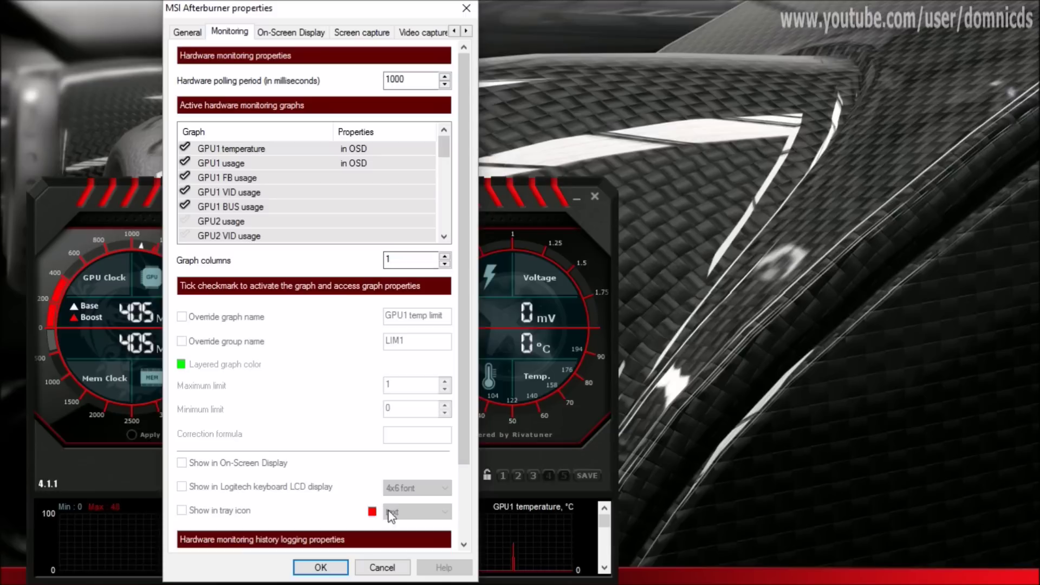
Step: Review the On-Screen Display and Screen capture tabs, ending on Video capture (F6, MJPG, MKV, 40 FPS)
click(292, 33)
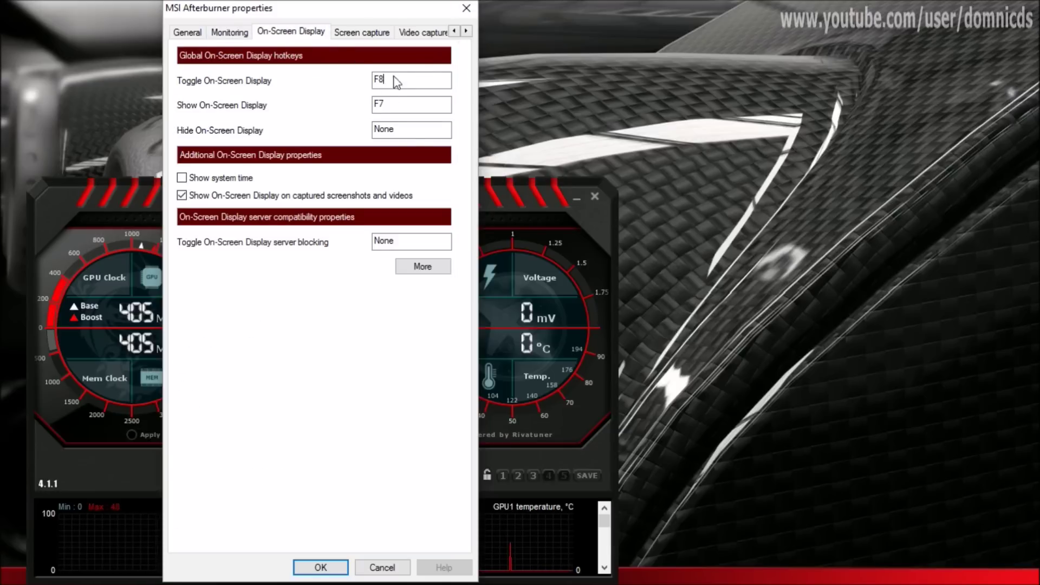
click(374, 81)
click(360, 33)
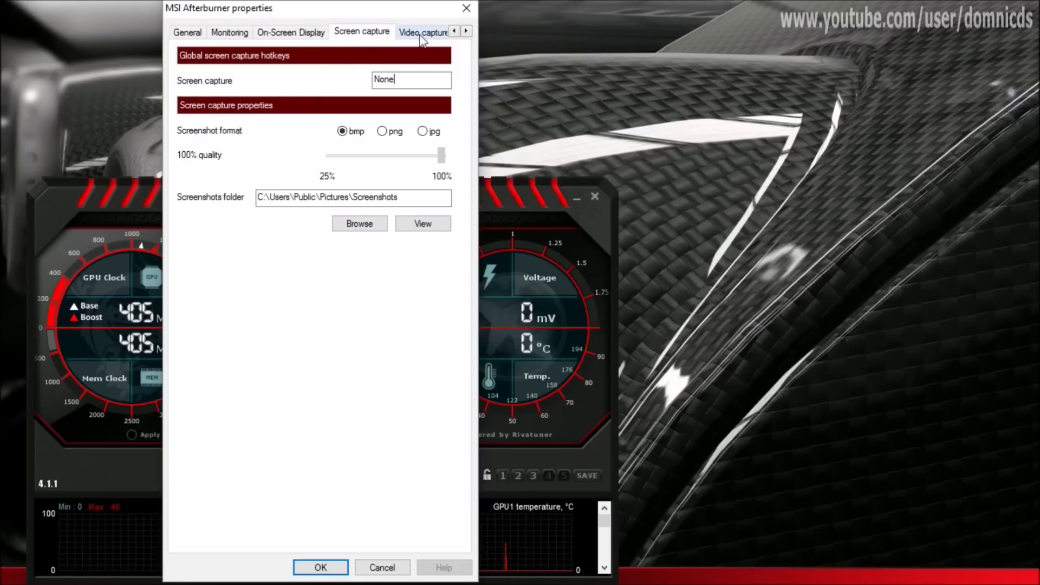
click(420, 35)
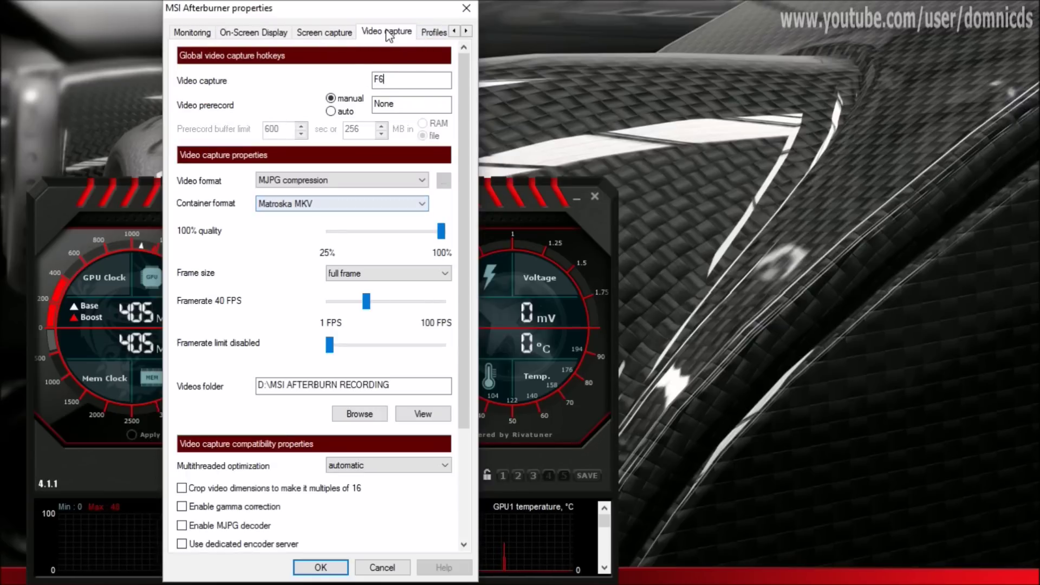
click(335, 39)
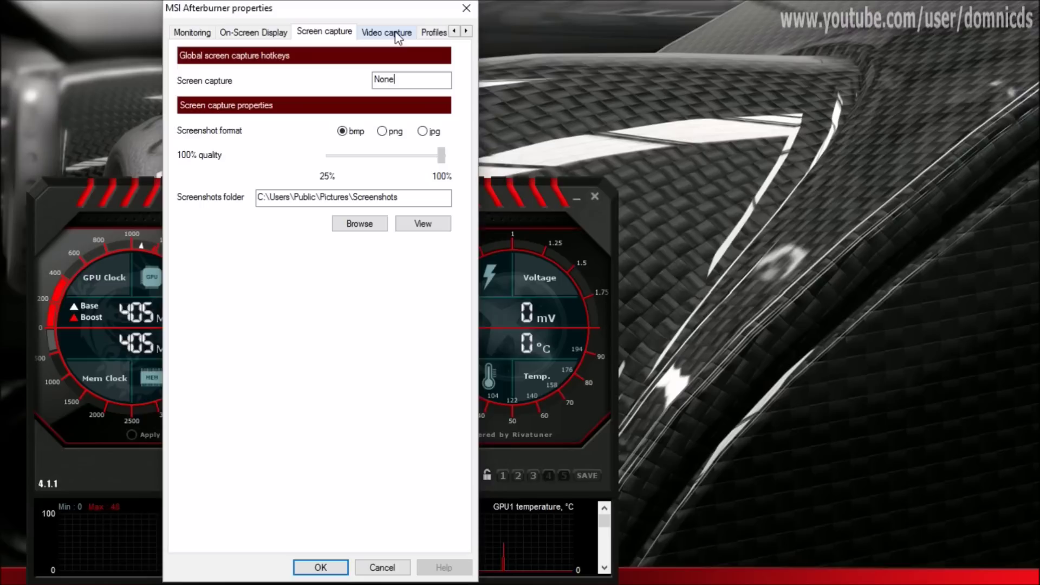
click(388, 35)
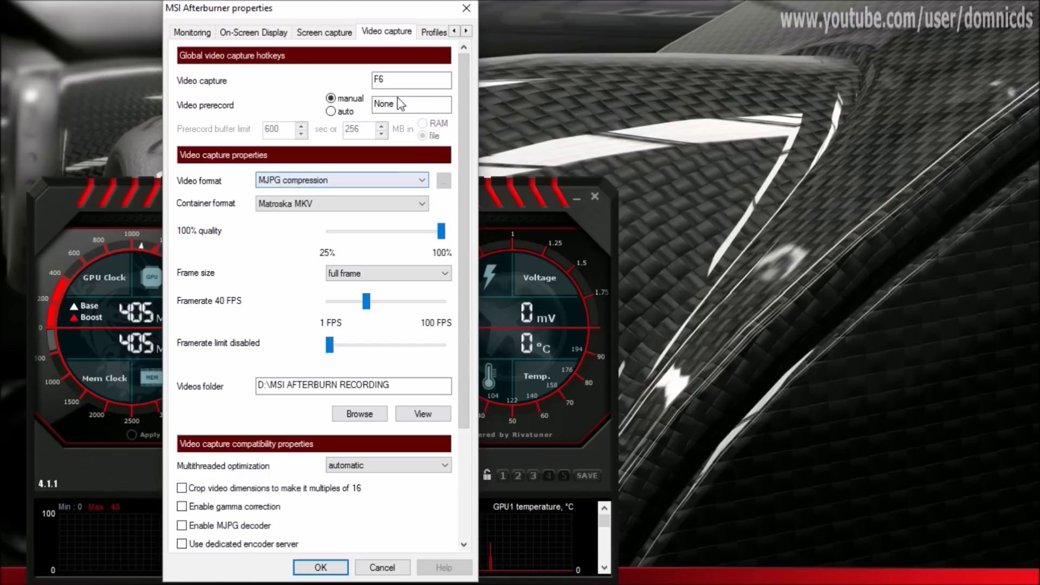
click(420, 180)
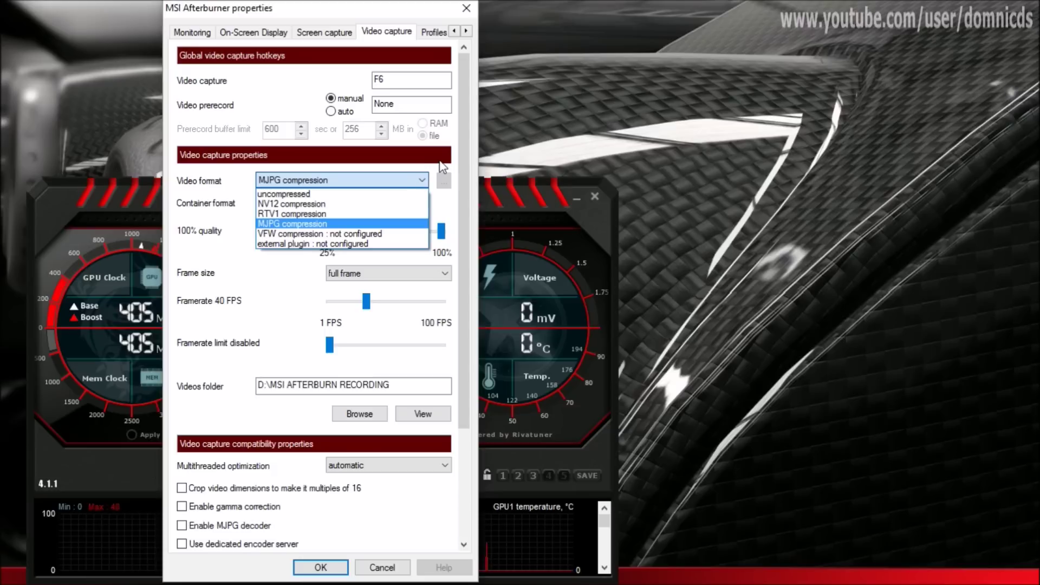
key(Up)
key(Up)
key(Up)
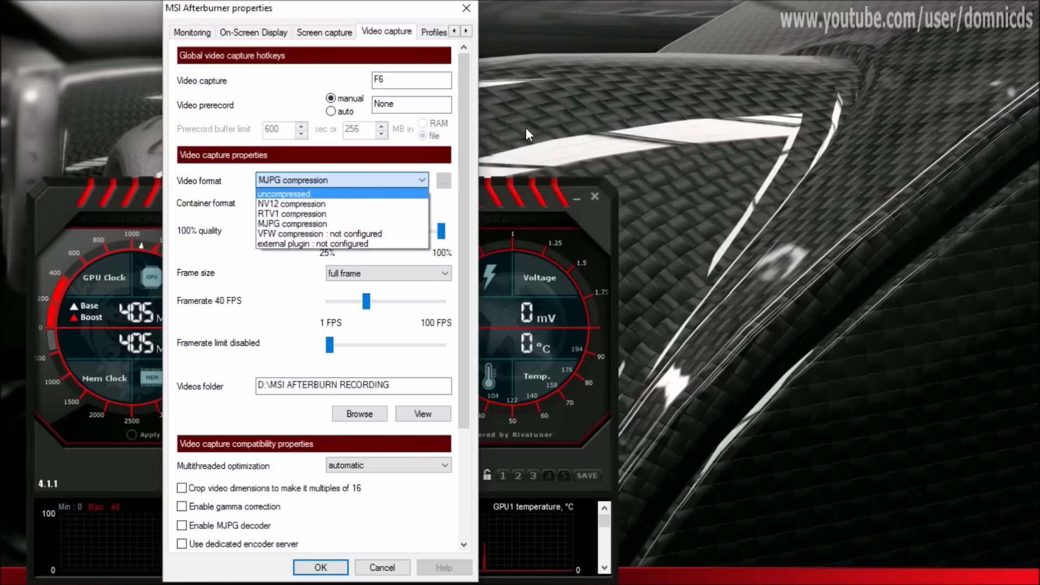
click(232, 174)
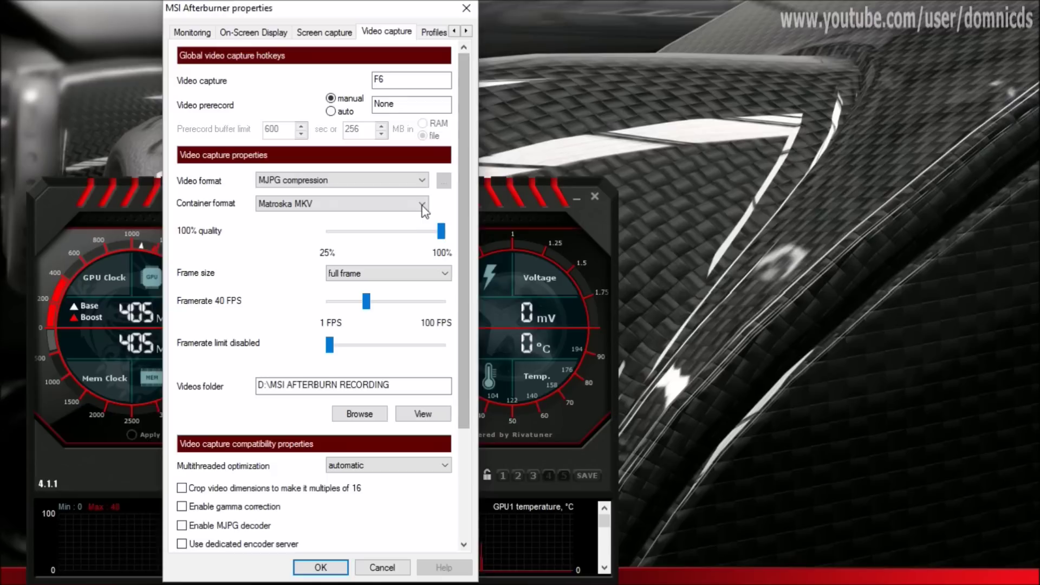
mouse_move(423, 209)
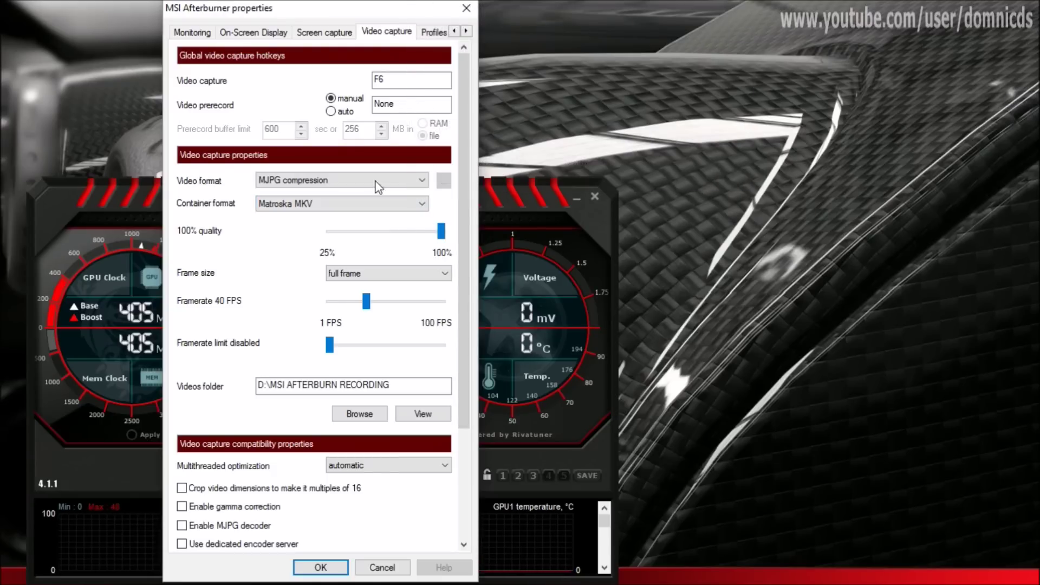
click(423, 210)
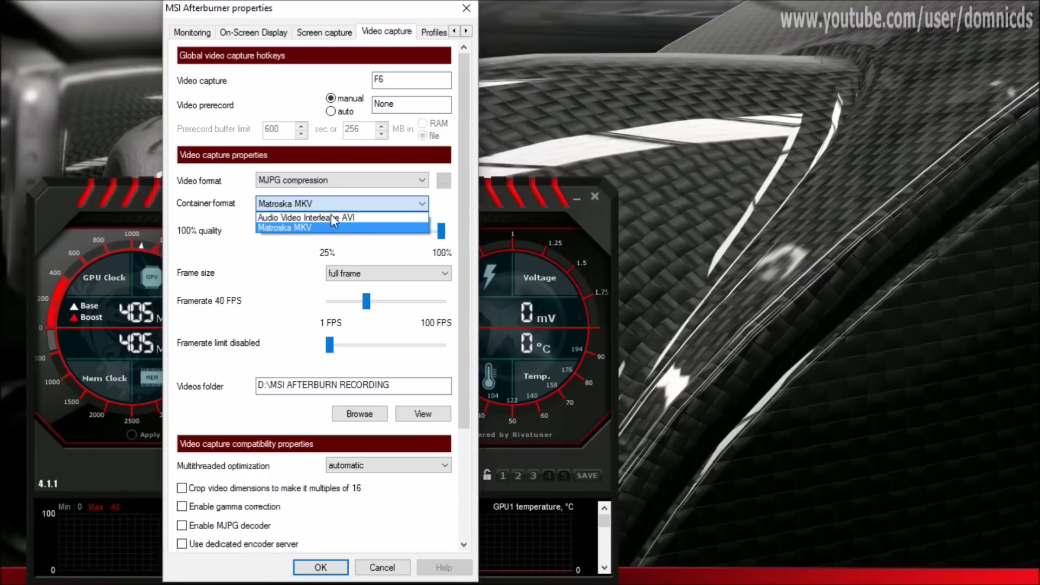
click(449, 203)
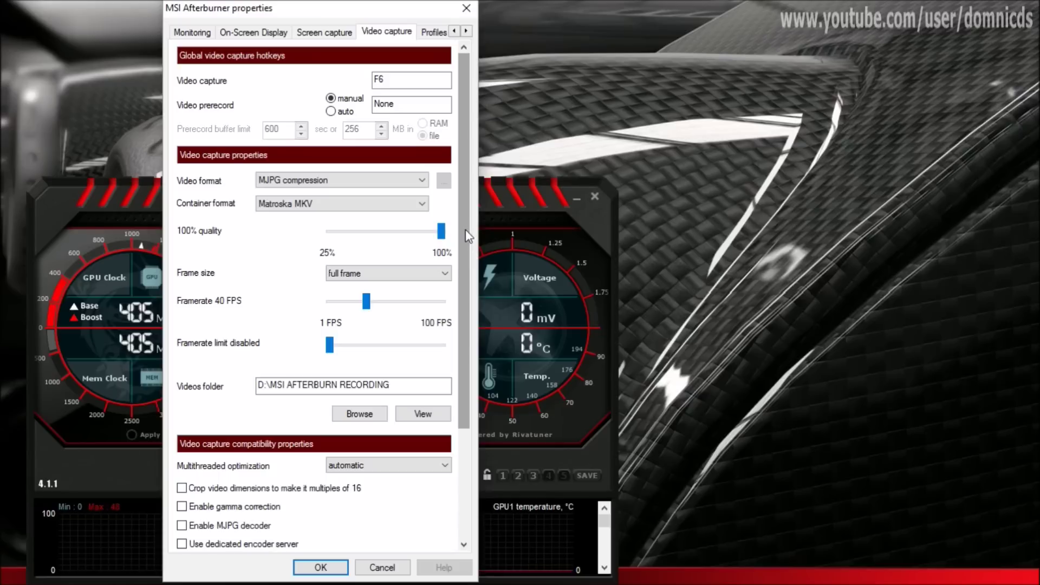
drag(464, 229, 460, 291)
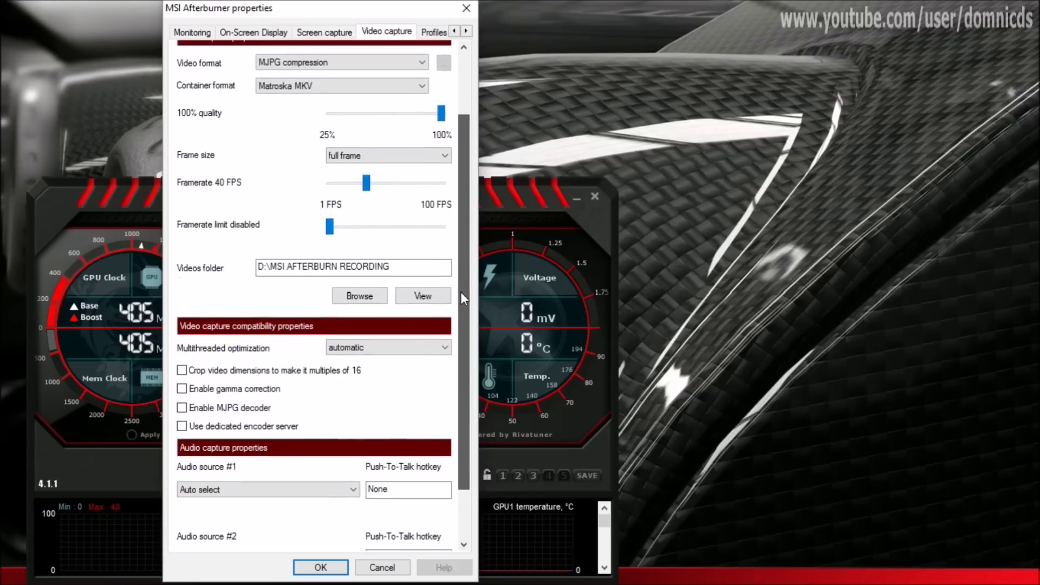
click(444, 155)
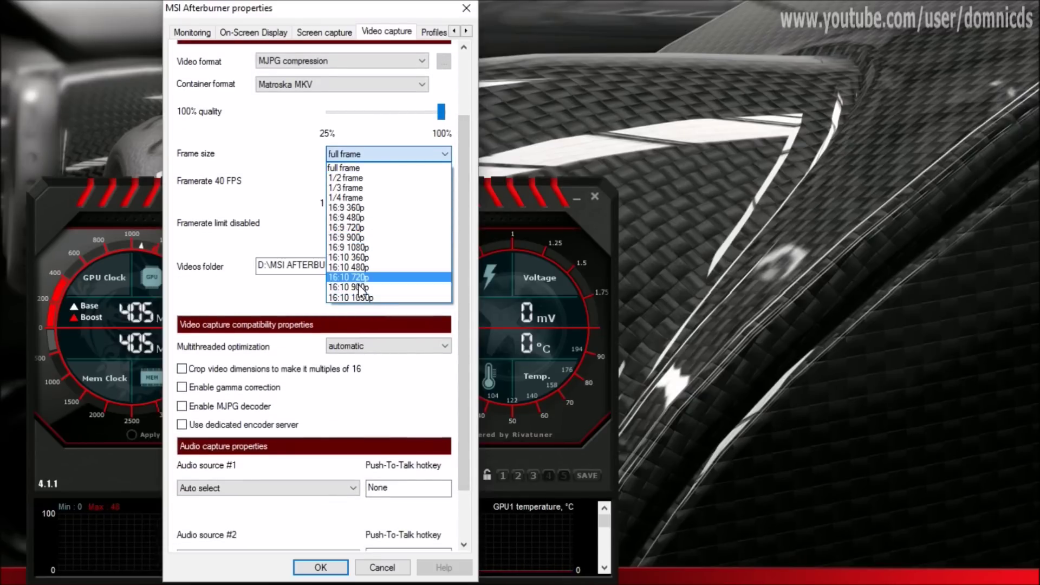
click(278, 172)
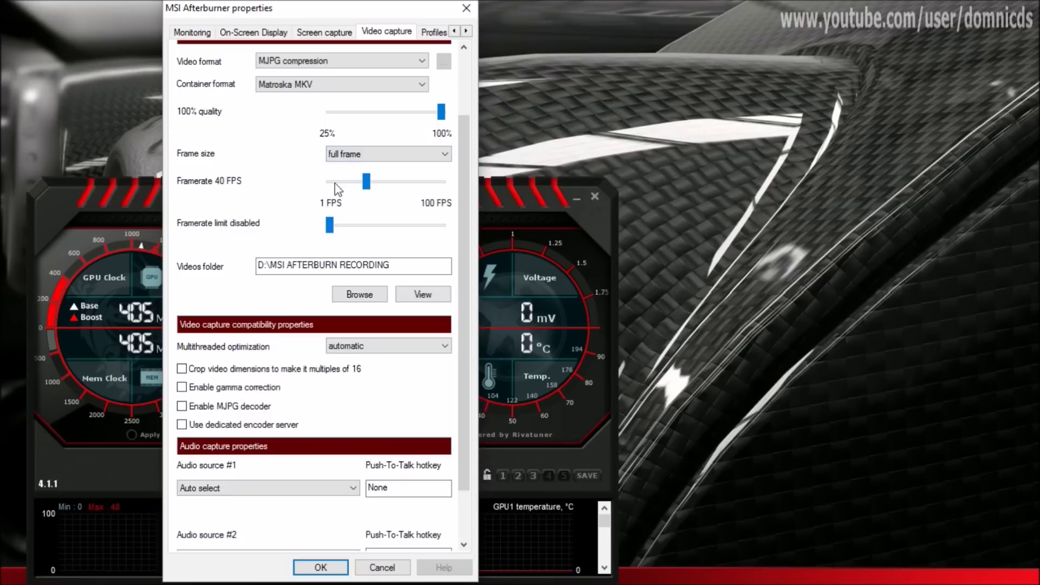
mouse_move(223, 184)
mouse_move(367, 182)
mouse_down()
mouse_move(454, 190)
mouse_move(364, 185)
mouse_up()
drag(474, 227, 471, 273)
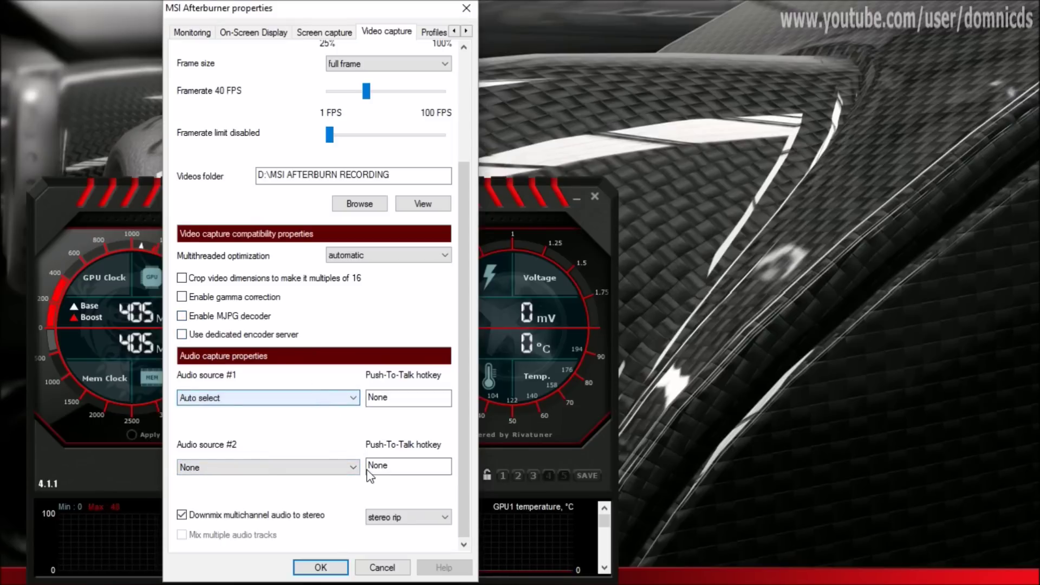
click(350, 466)
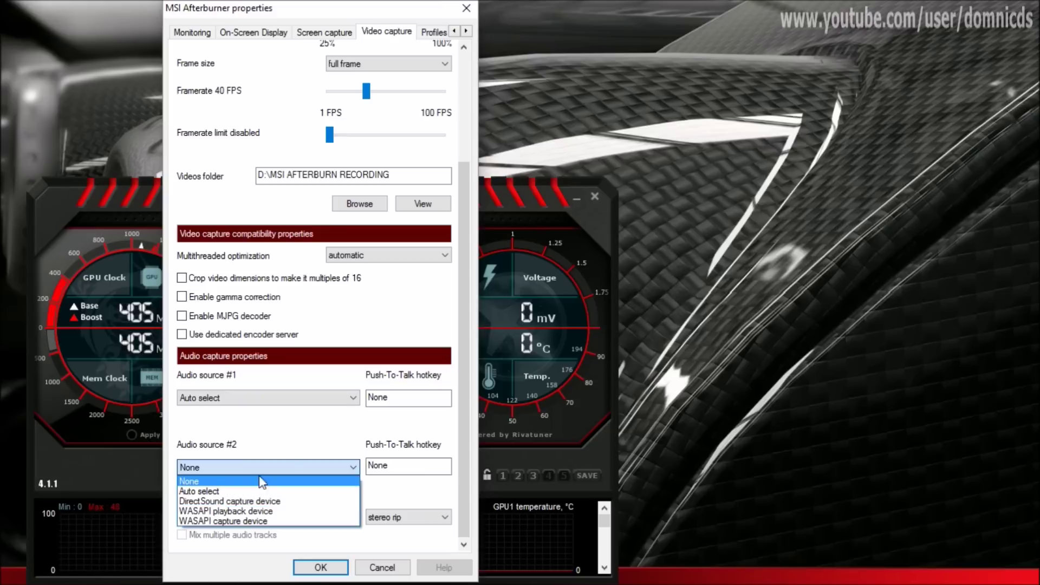
click(301, 445)
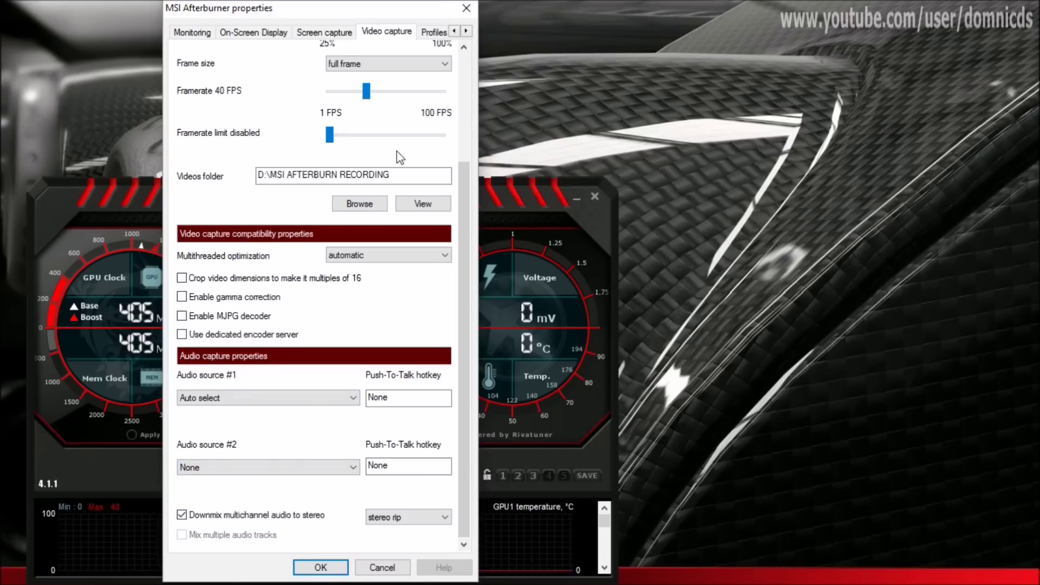
Step: Review the Profiles and User Interface tabs, keeping the traditional skin composition mode
click(434, 34)
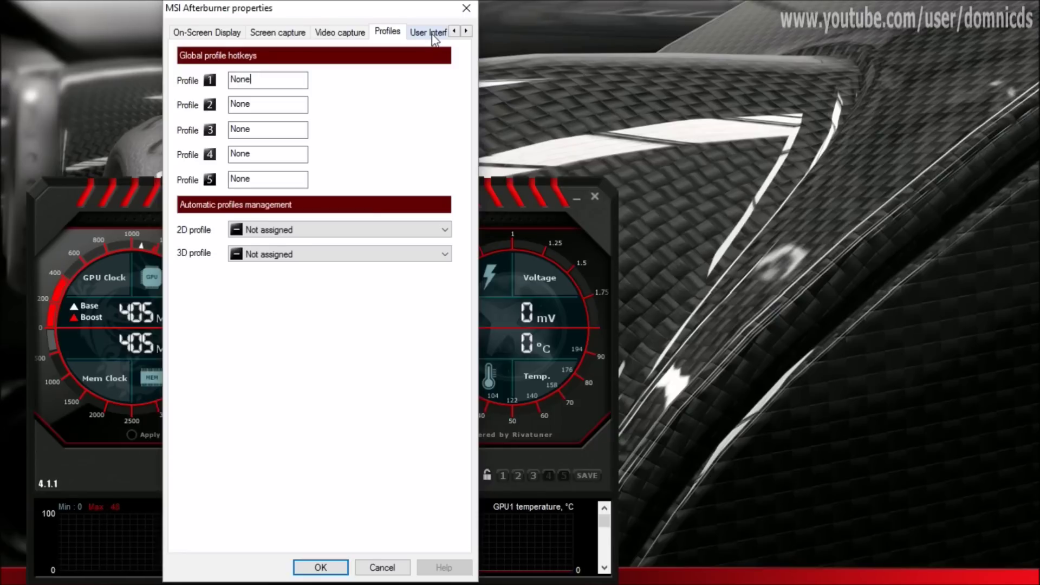
click(432, 32)
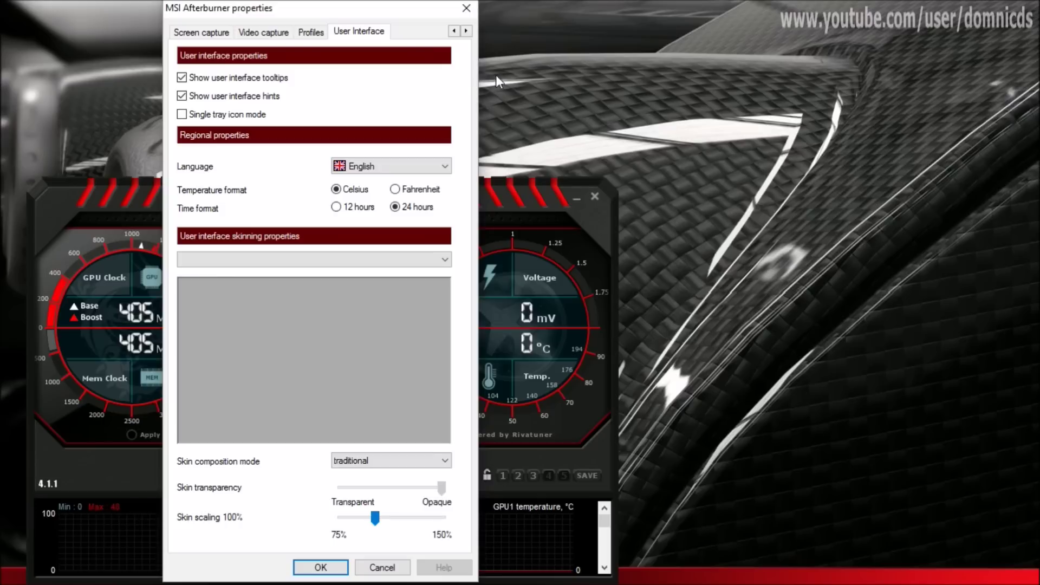
click(448, 260)
click(448, 260)
click(443, 461)
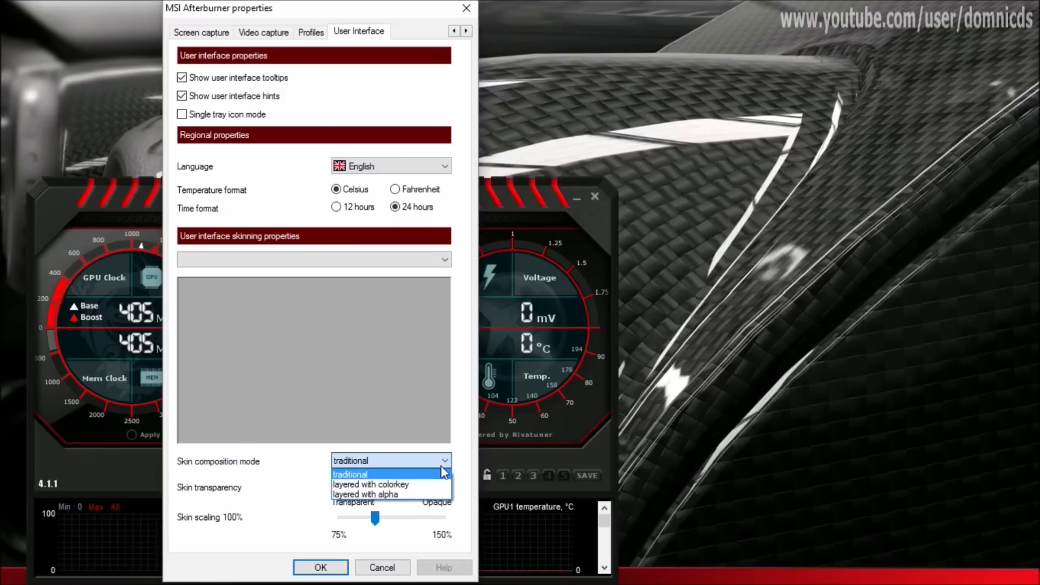
click(464, 401)
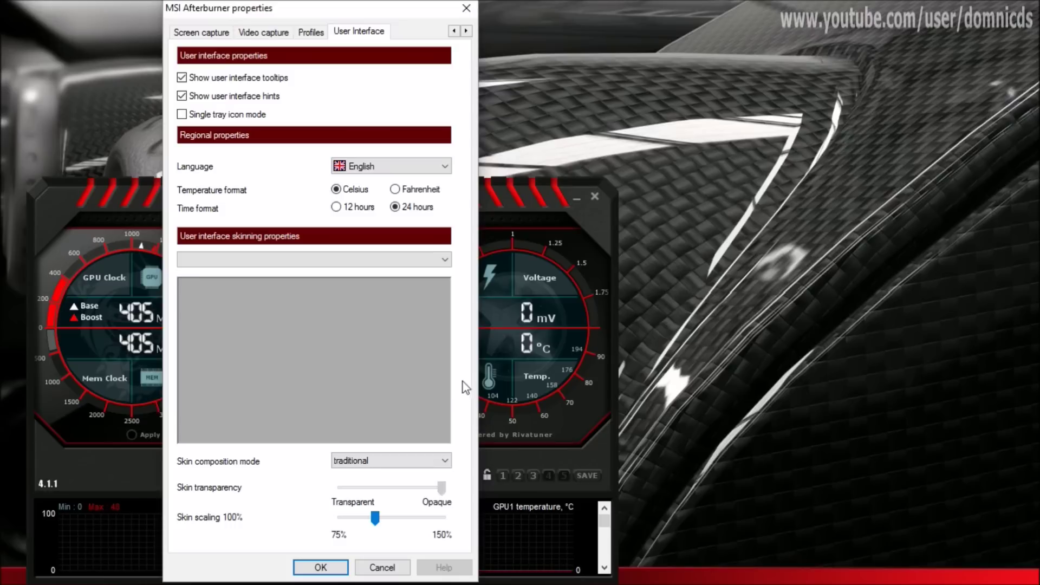
Step: Glance back at the Profiles tab, then cancel the properties without applying changes
click(313, 31)
click(344, 31)
click(388, 568)
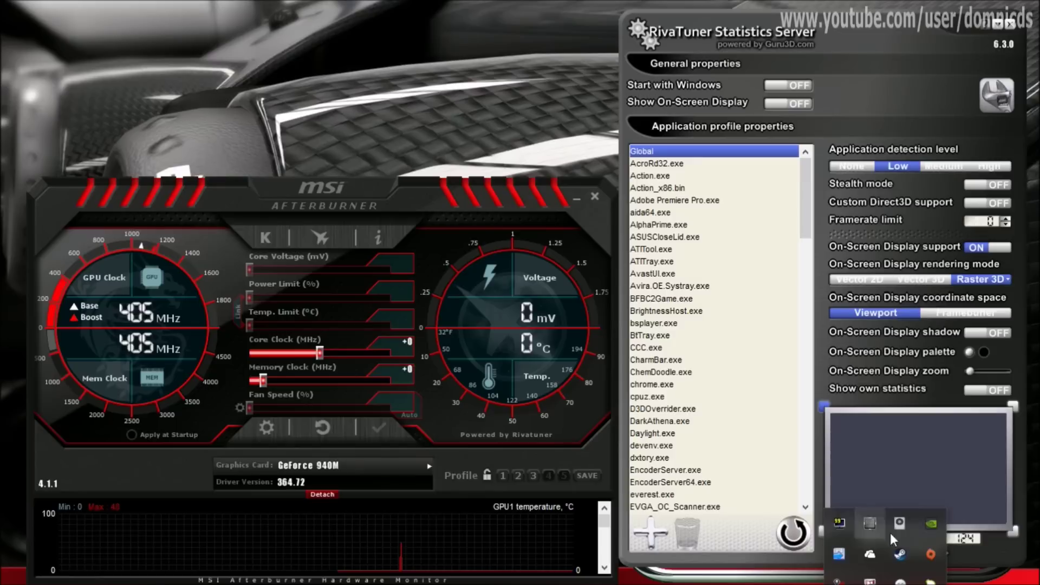
Step: Open RivaTuner from the tray, nudge the framerate counter up slightly, and close RivaTuner
click(921, 450)
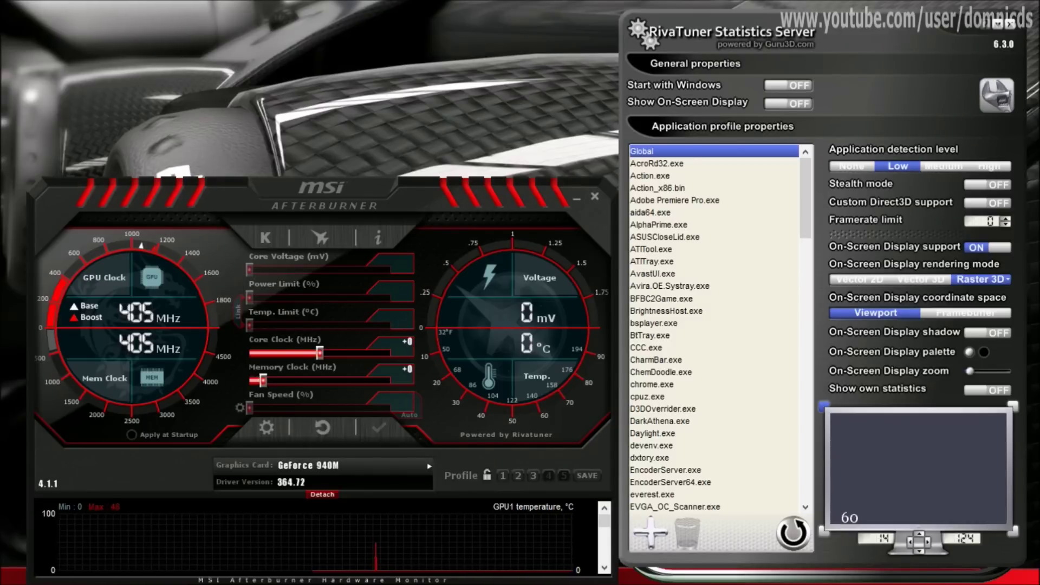
mouse_move(852, 524)
mouse_down()
mouse_move(850, 486)
mouse_move(989, 473)
mouse_move(853, 516)
mouse_up()
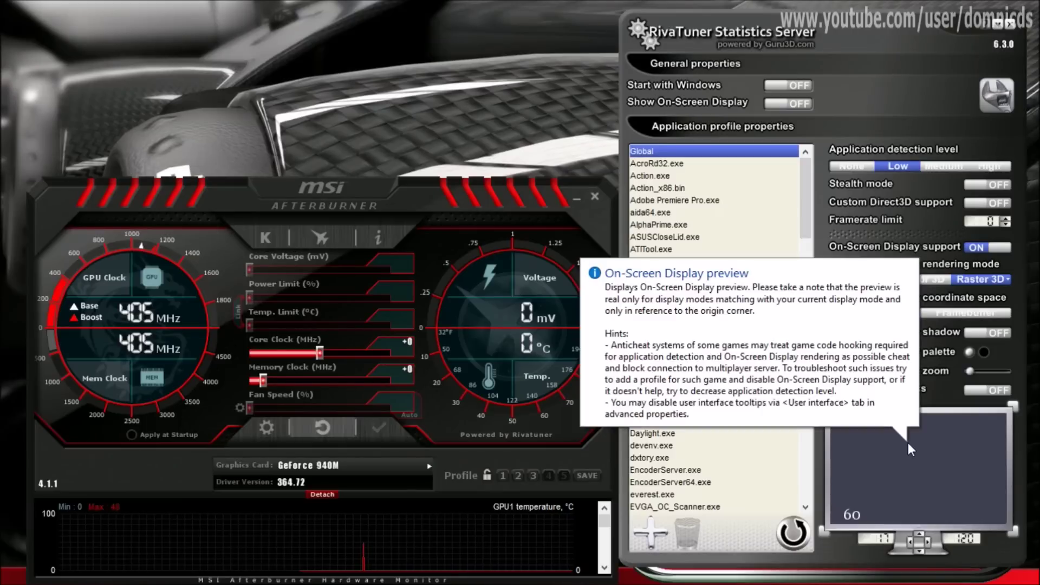
mouse_move(397, 584)
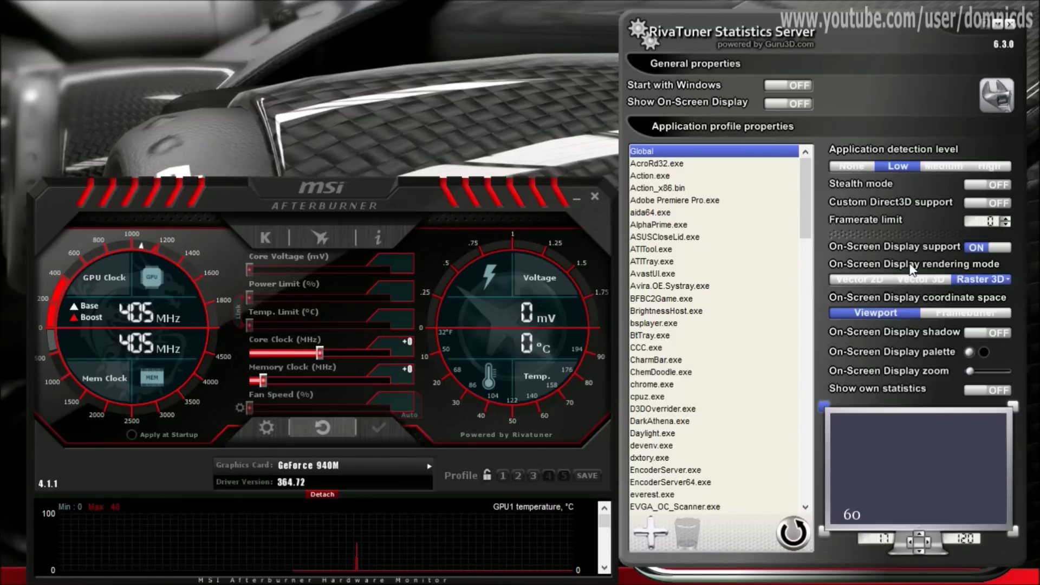
click(998, 25)
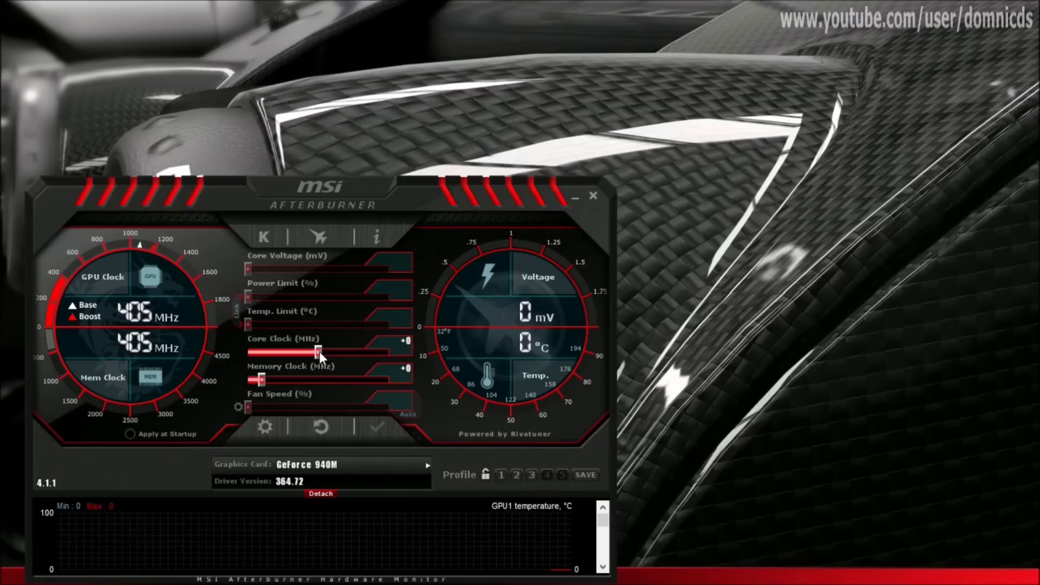
Step: Set core clock to +135 MHz and memory clock to +180 MHz, apply, and save to profile 3
drag(320, 352, 395, 357)
drag(262, 379, 288, 380)
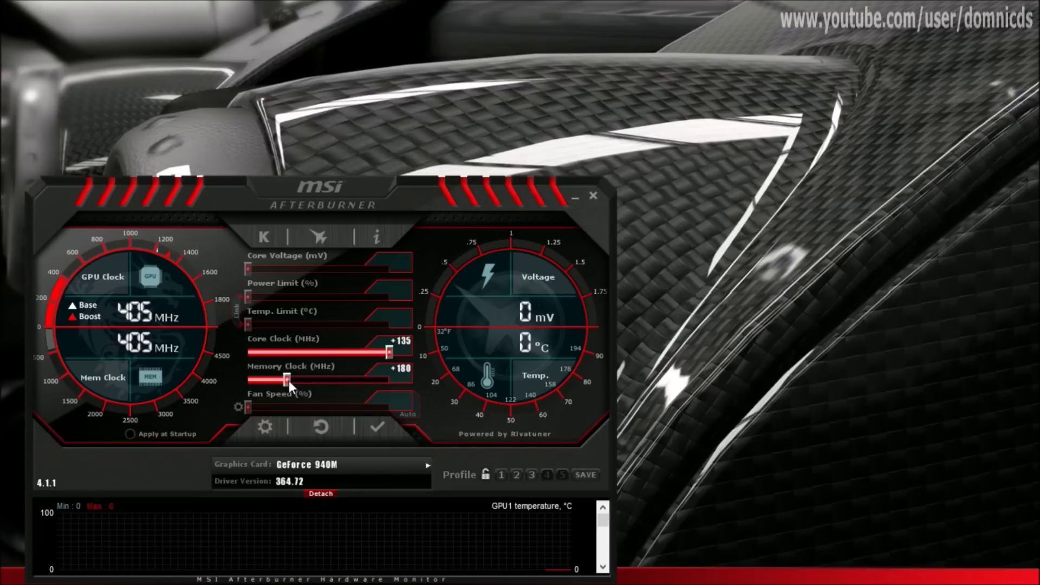
click(376, 428)
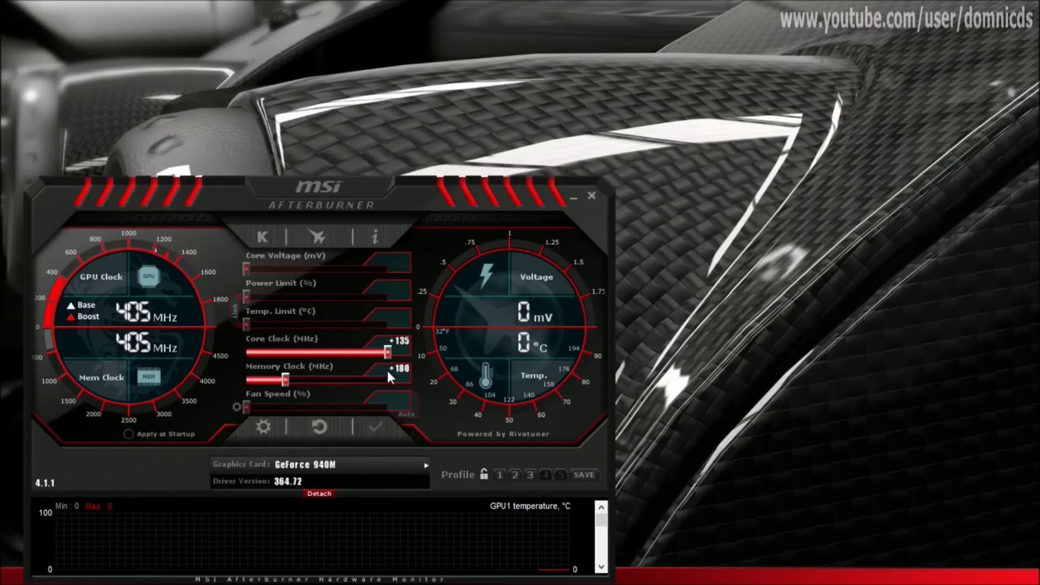
click(589, 474)
click(531, 476)
Step: Load profile 3, reset clocks to default, then reload profile 3's +135/+180 overclock
click(530, 475)
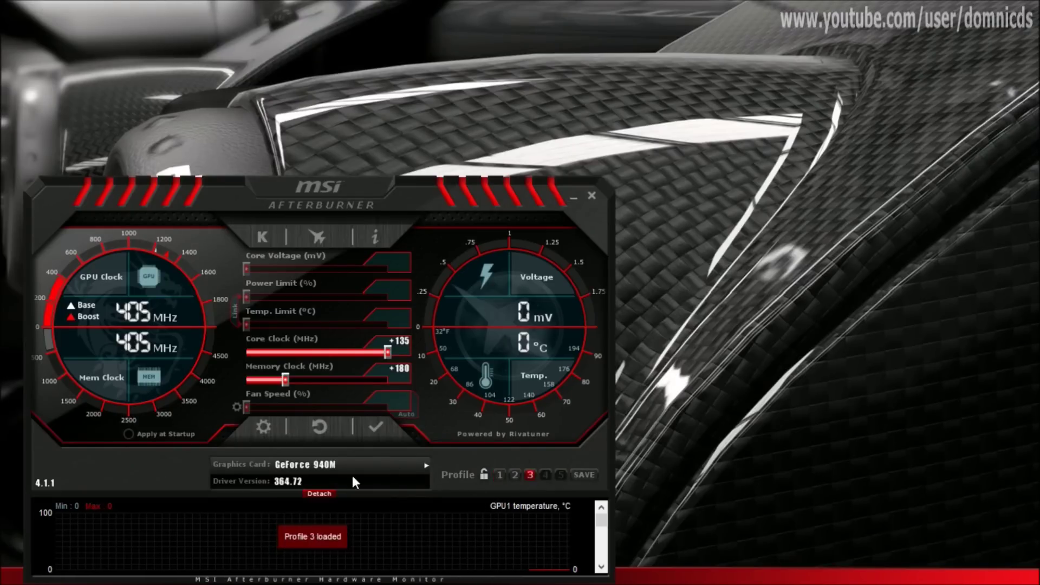
click(320, 427)
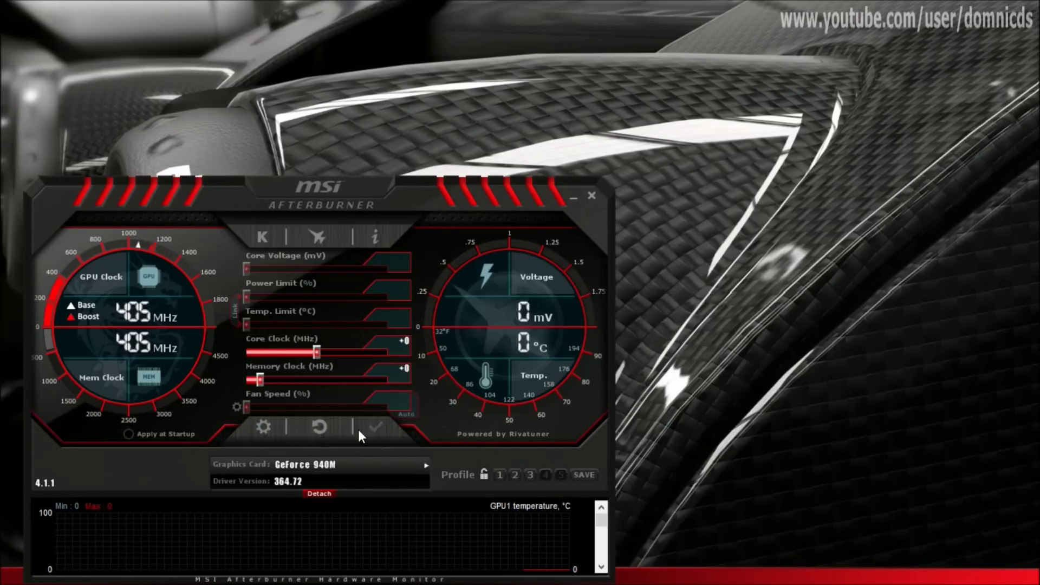
click(531, 475)
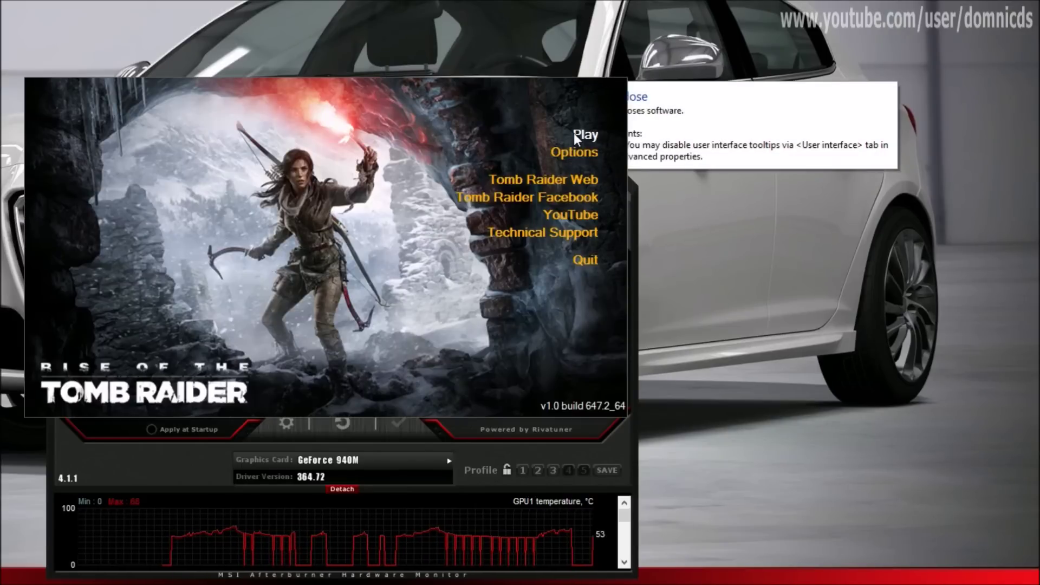
Step: Launch Tomb Raider and move the Afterburner window to the right beside the game
click(585, 133)
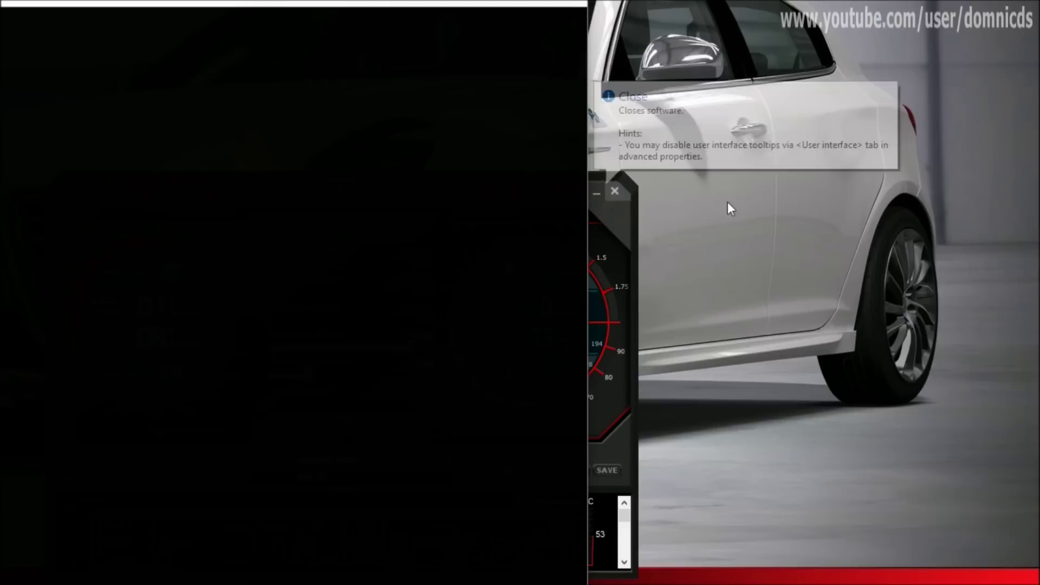
click(628, 226)
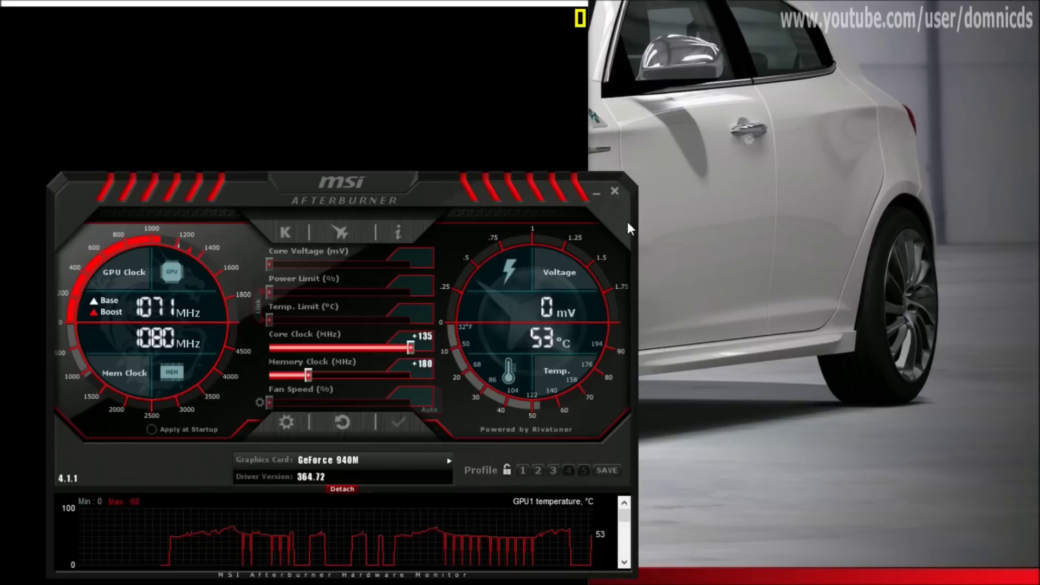
drag(376, 181, 841, 170)
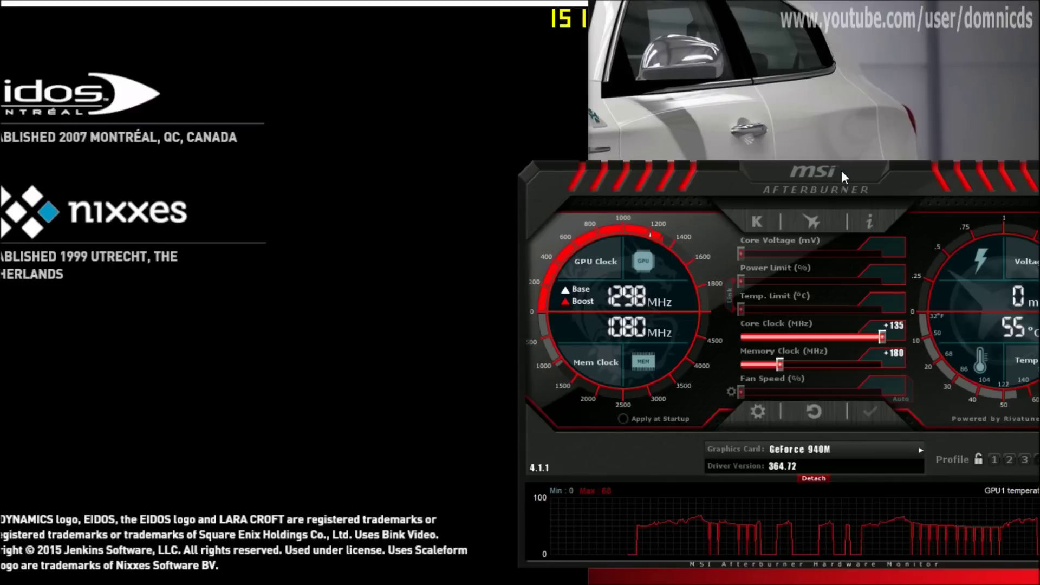
drag(771, 177, 798, 181)
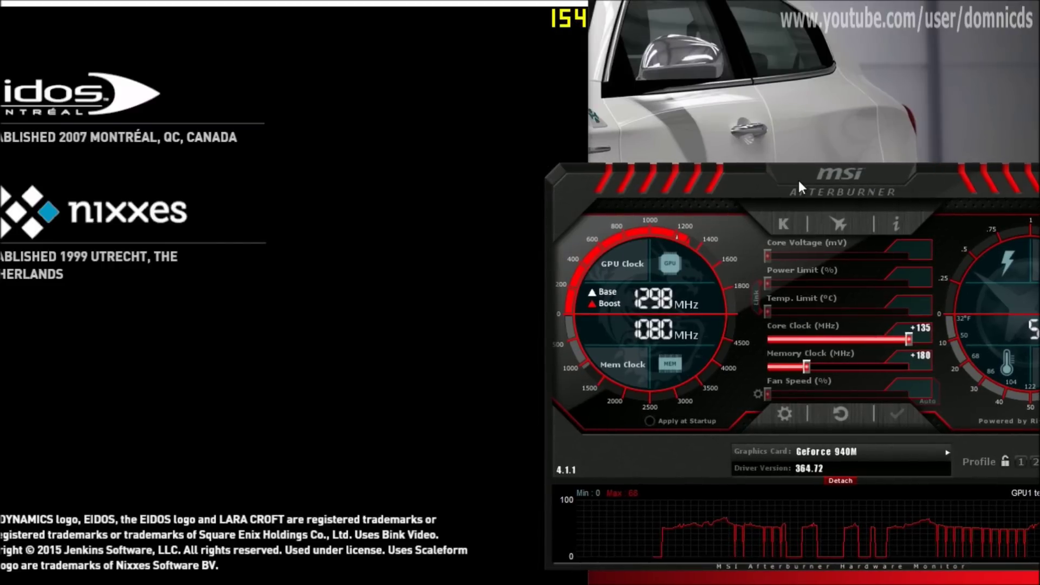